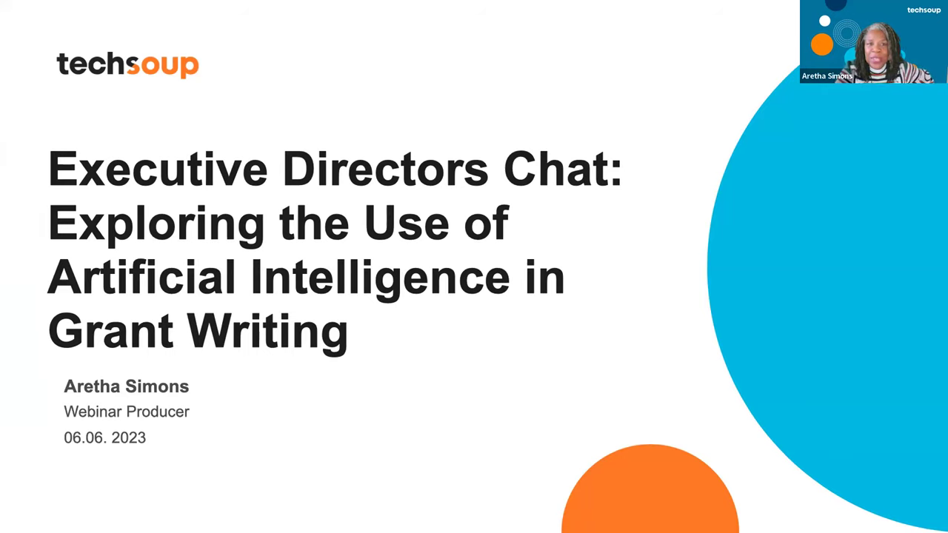
pyautogui.press('Right')
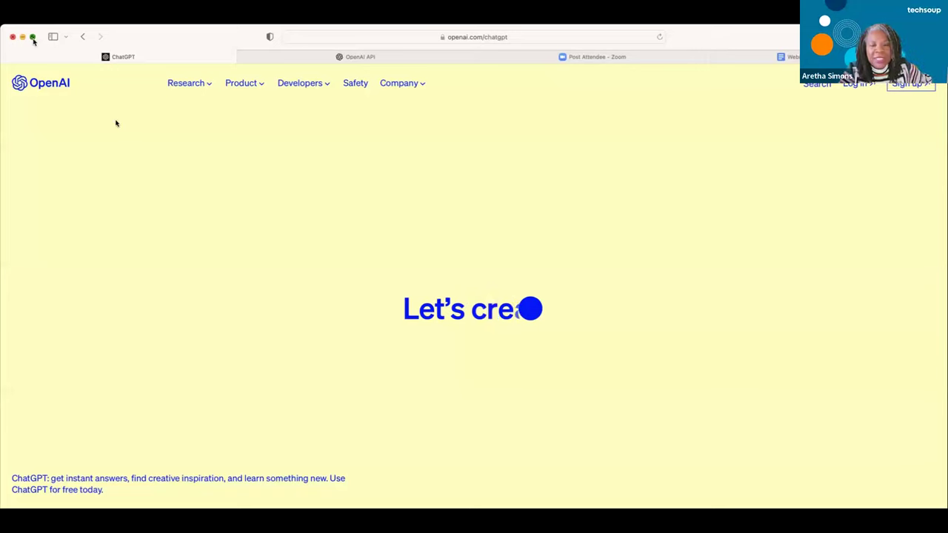
# Step: Show the browser in full screen, switch to the OpenAI API page and open ChatGPT from its product choices
pyautogui.click(33, 37)
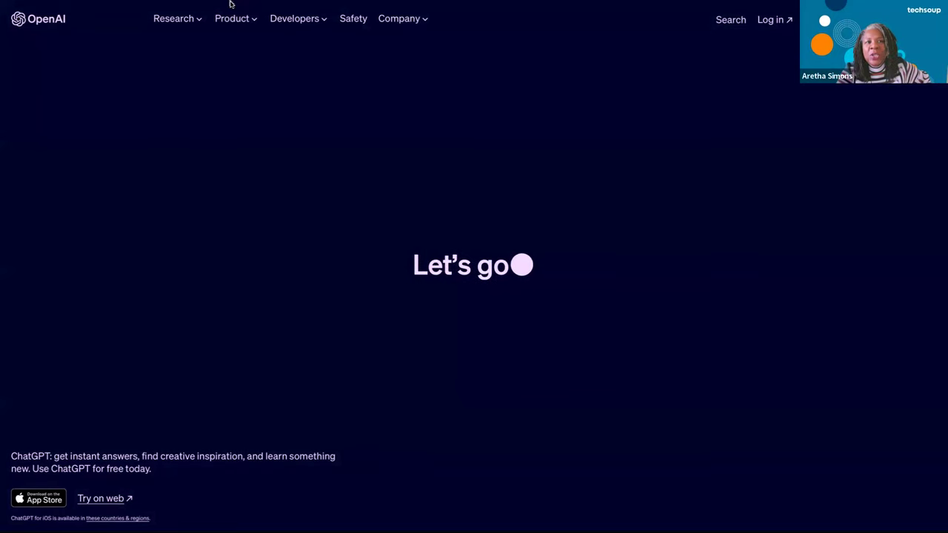
pyautogui.moveTo(229, 4)
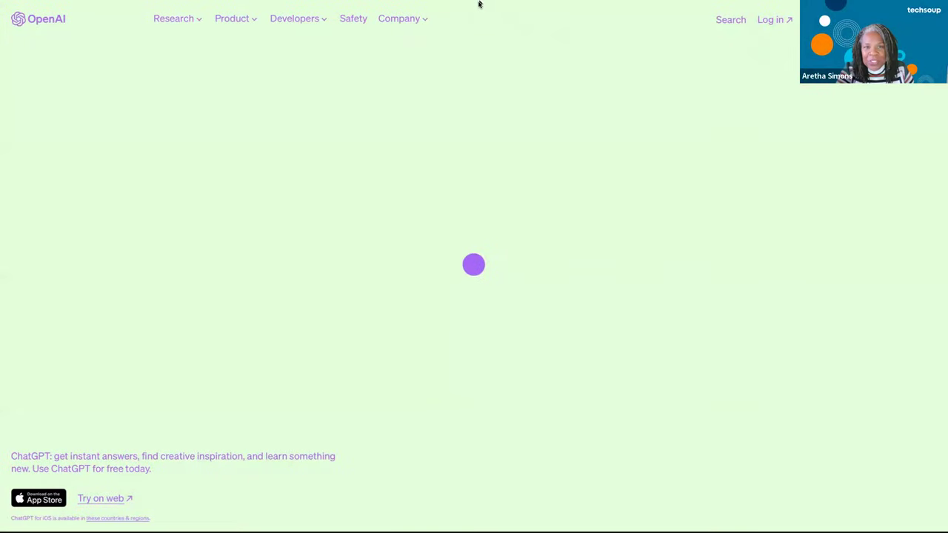
pyautogui.moveTo(481, 4)
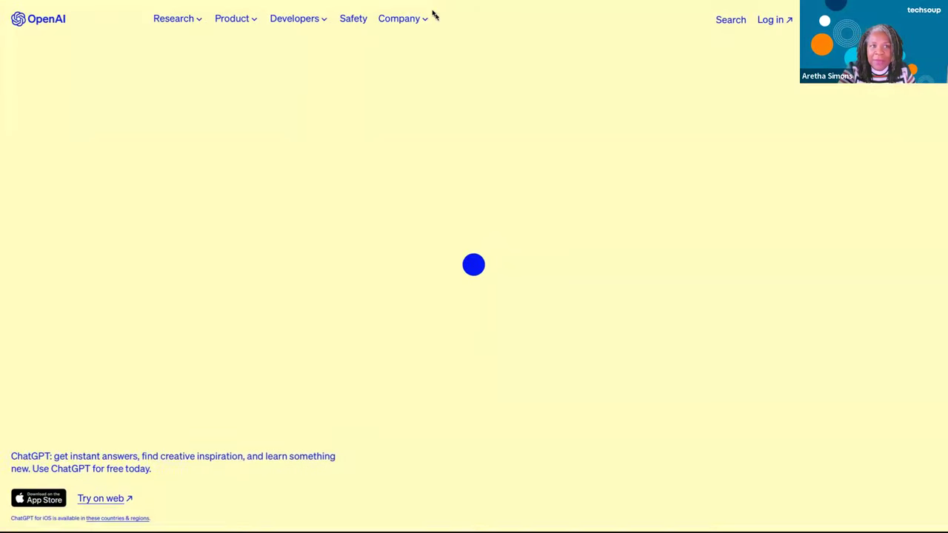
pyautogui.scroll(-1, 433, 12)
pyautogui.moveTo(300, 2)
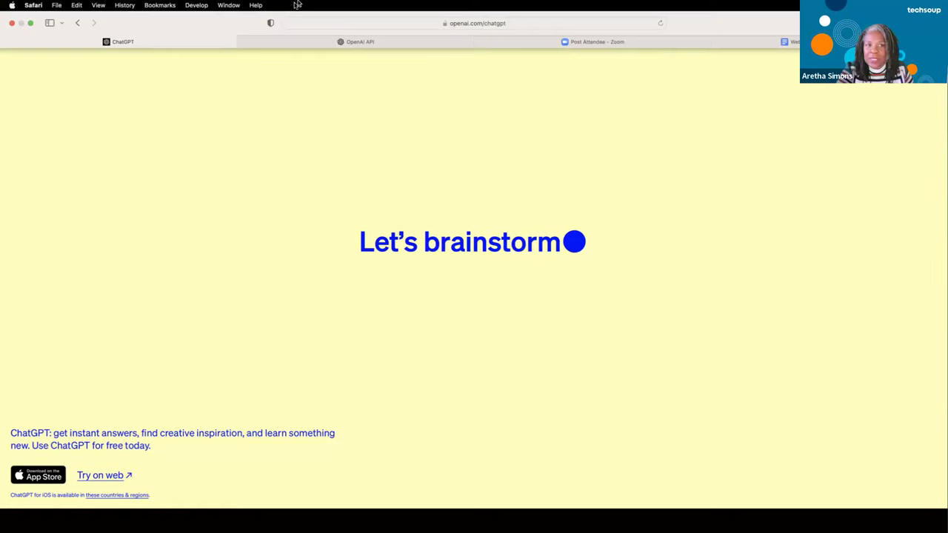
pyautogui.click(314, 44)
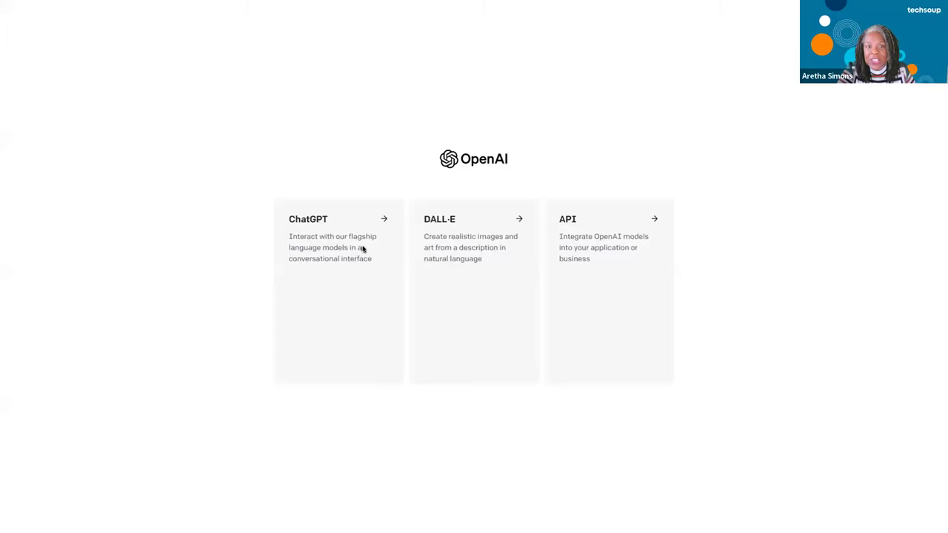
pyautogui.click(385, 221)
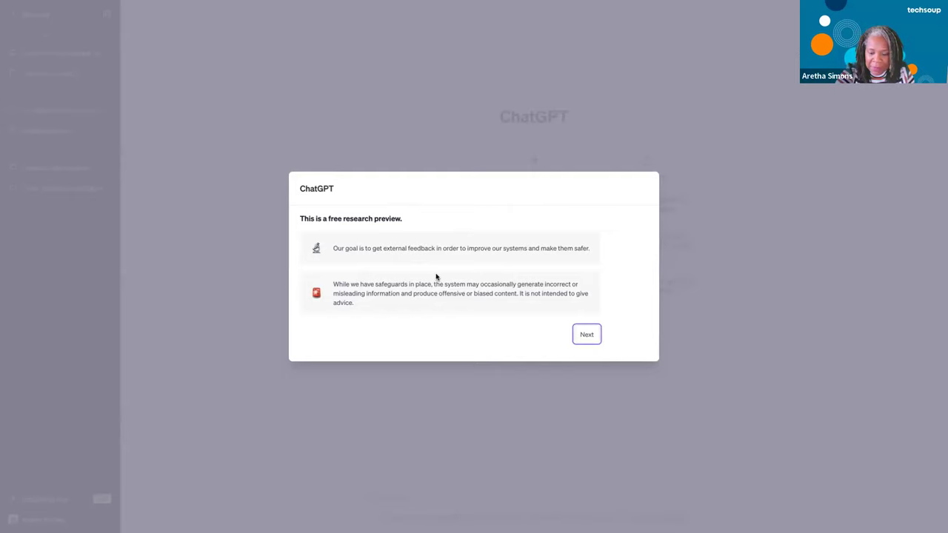
# Step: Enlarge the page and go through the research preview, data collection and feedback notices until they are dismissed
pyautogui.hotkey('ctrl', '+')
pyautogui.hotkey('ctrl', '+')
pyautogui.hotkey('ctrl', '+')
pyautogui.hotkey('ctrl', '+')
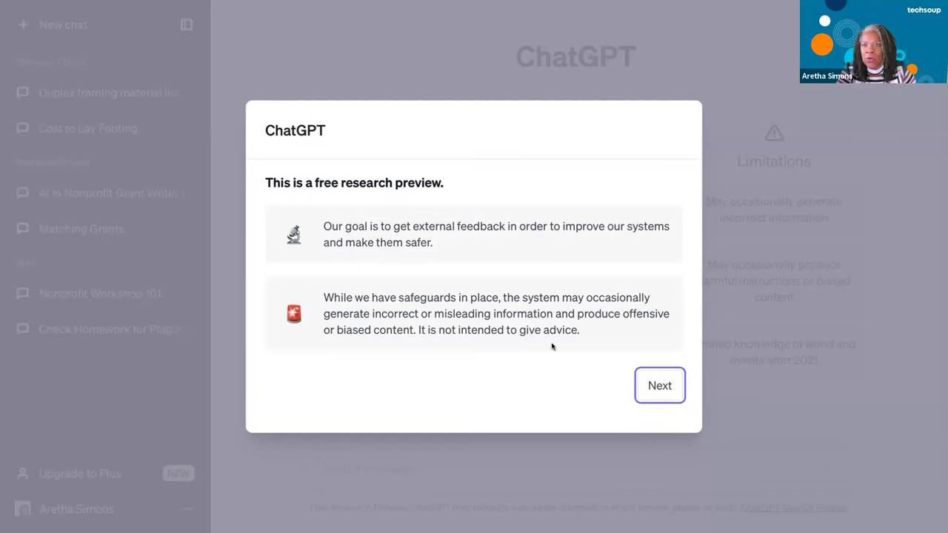
pyautogui.click(649, 379)
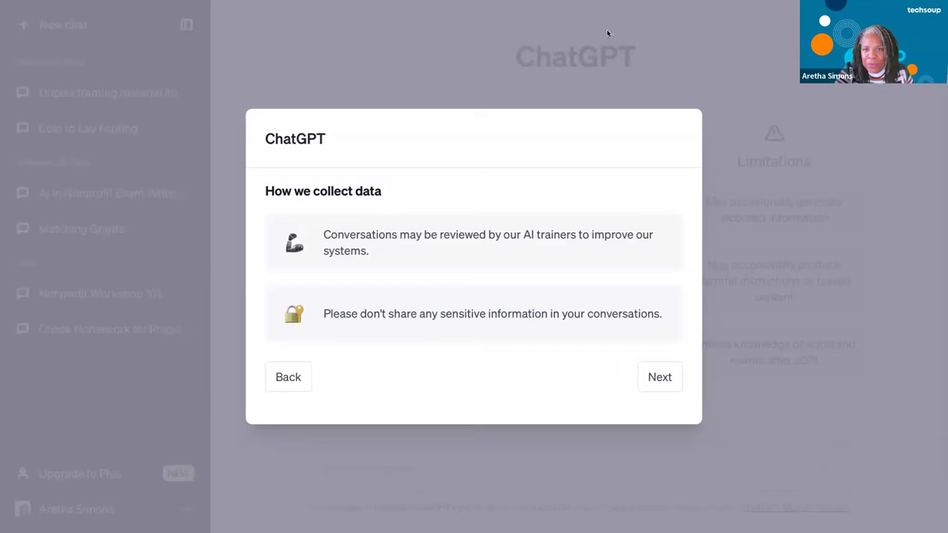
pyautogui.click(653, 378)
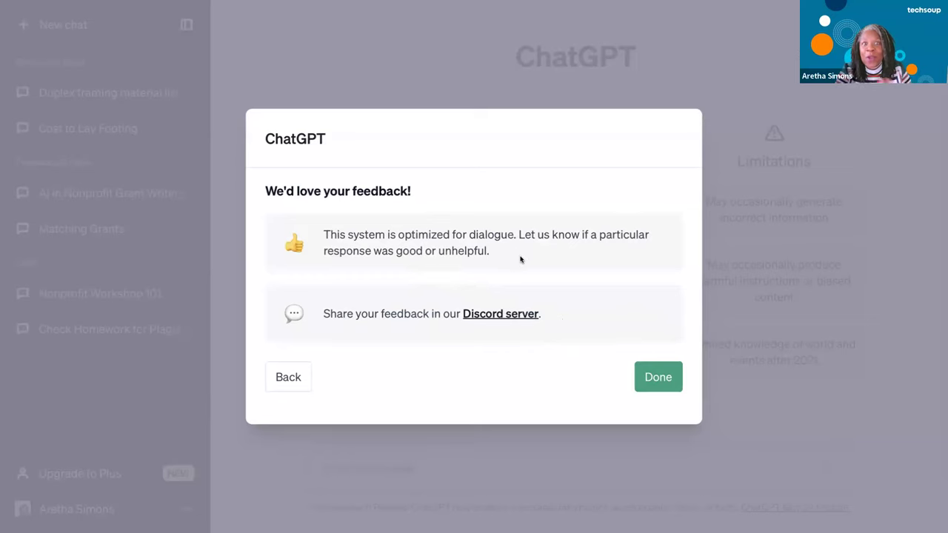
pyautogui.click(646, 378)
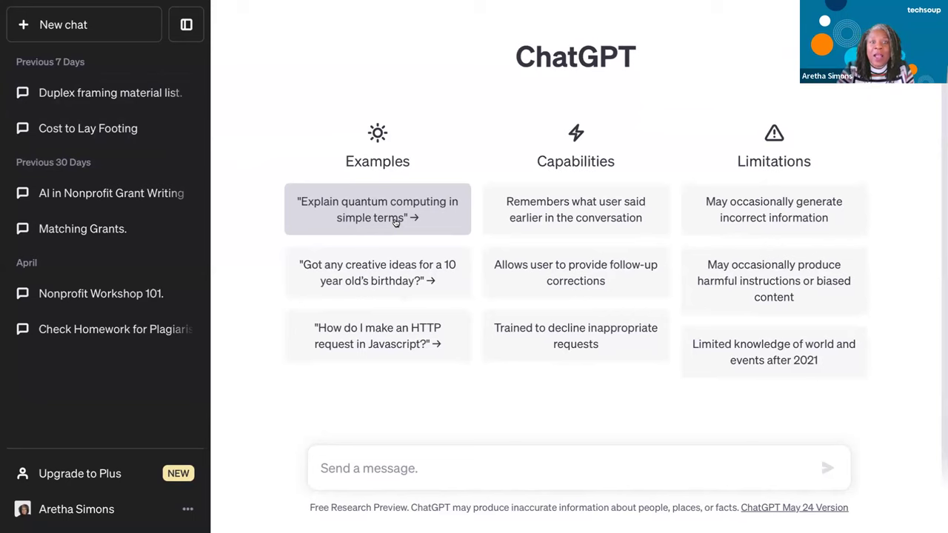
pyautogui.scroll(1, 394, 250)
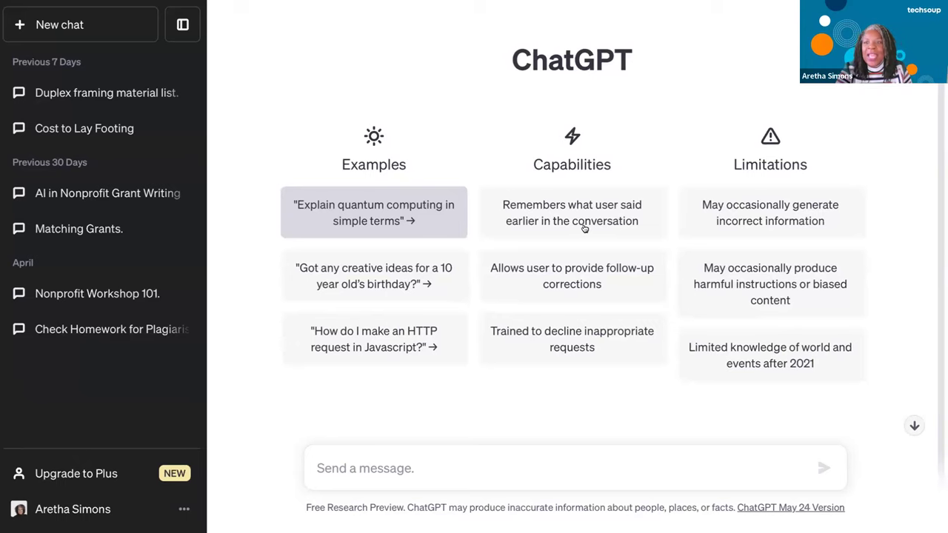
pyautogui.scroll(1, 714, 209)
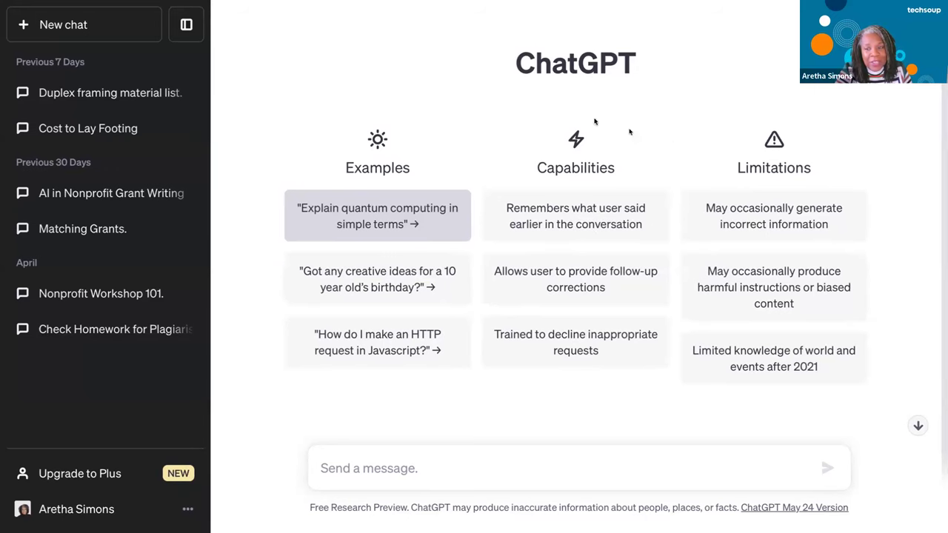
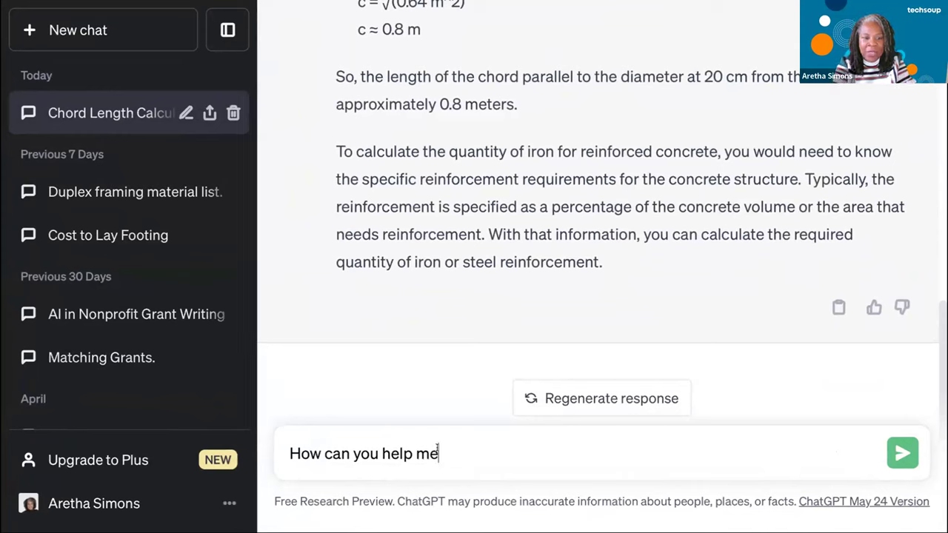
# Step: Complete and send the prompt "How can you help me write a grant", and read the reply through to its end
pyautogui.write('write')
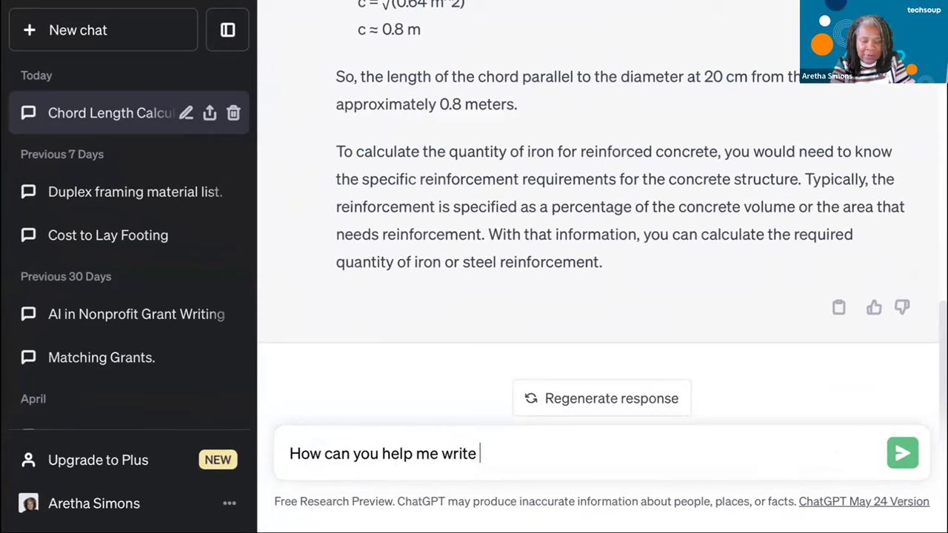
pyautogui.write('a grant')
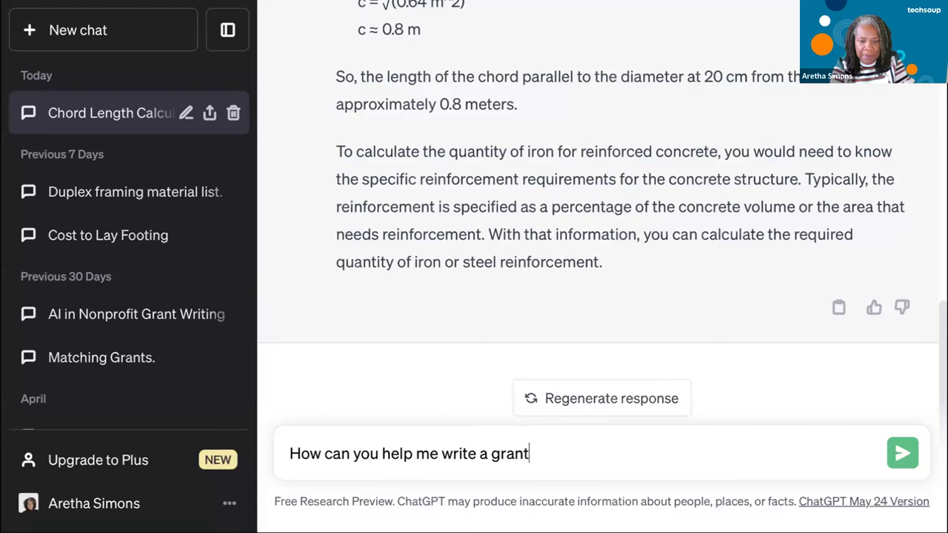
pyautogui.press('Return')
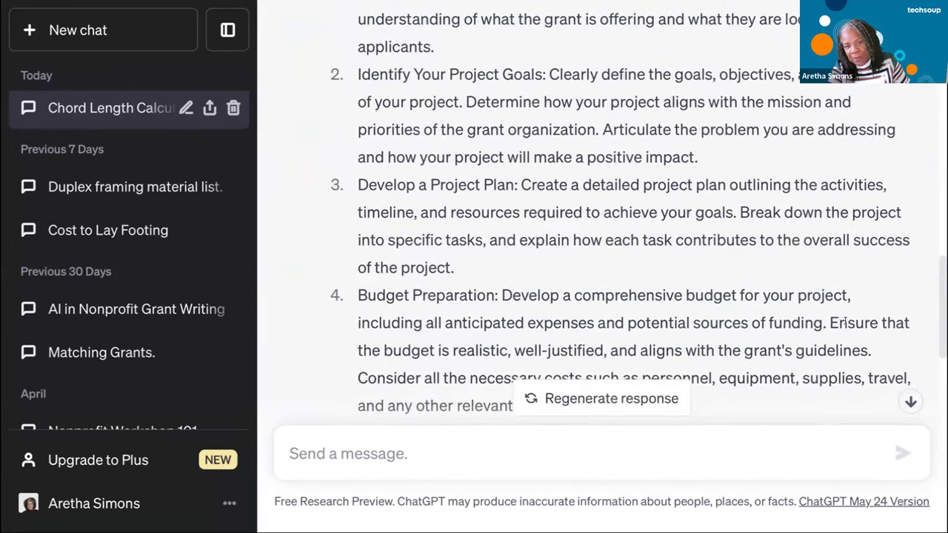
pyautogui.scroll(-2, 844, 323)
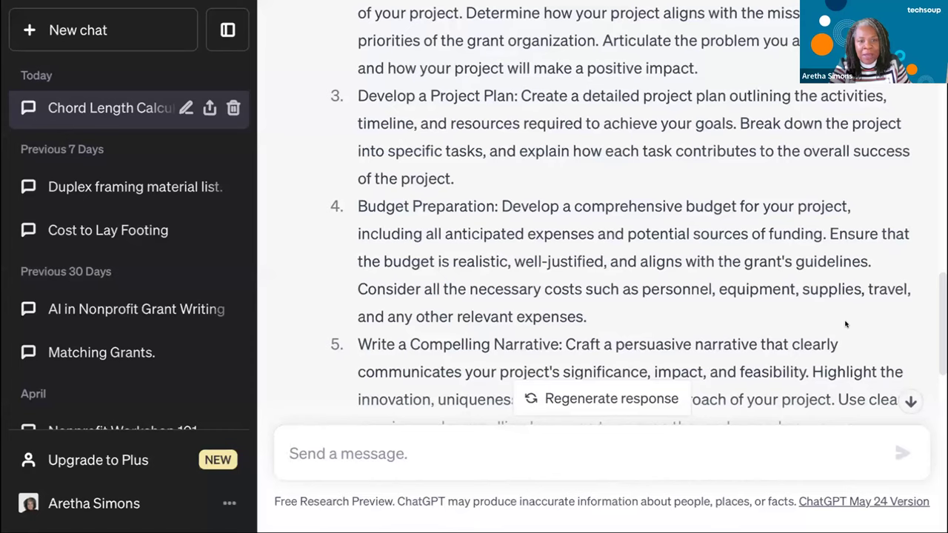
pyautogui.scroll(-1, 845, 324)
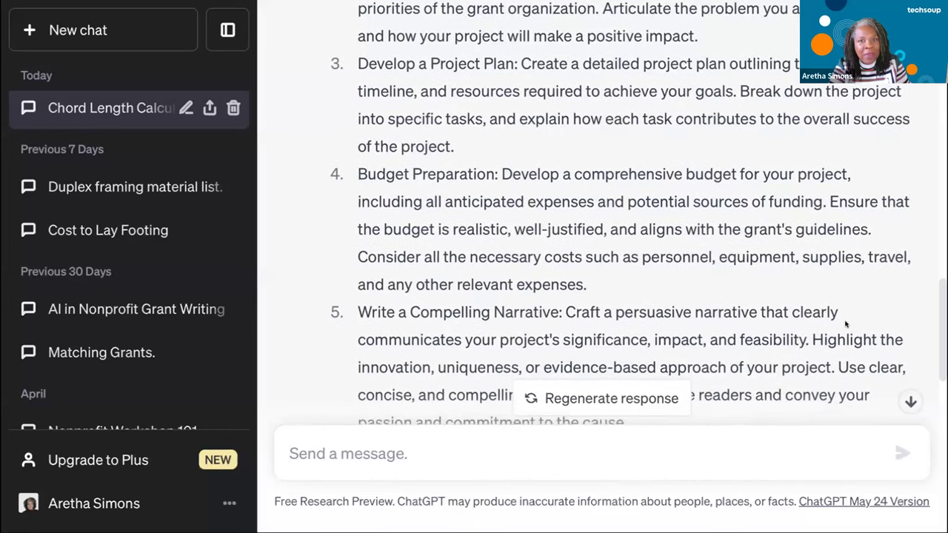
pyautogui.scroll(-1, 845, 324)
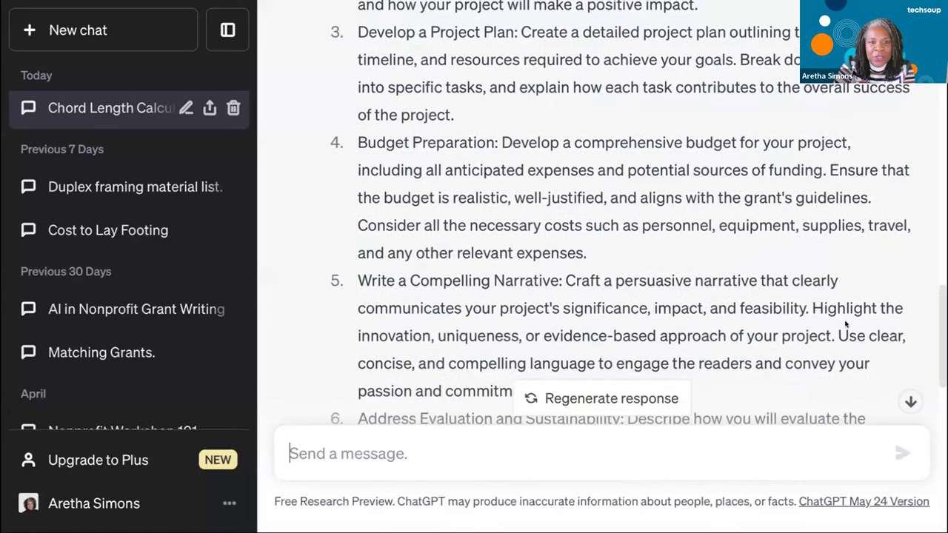
pyautogui.scroll(-8, 845, 323)
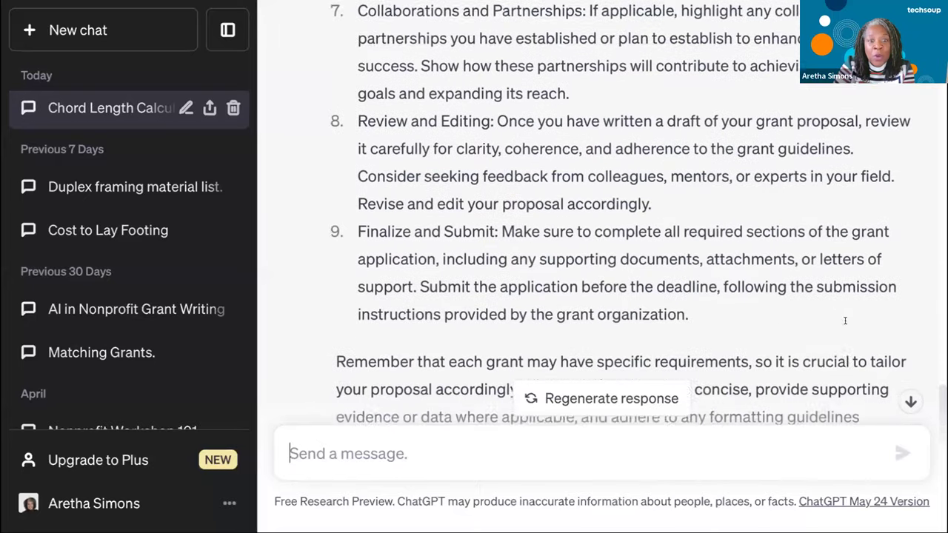
pyautogui.scroll(-3, 845, 320)
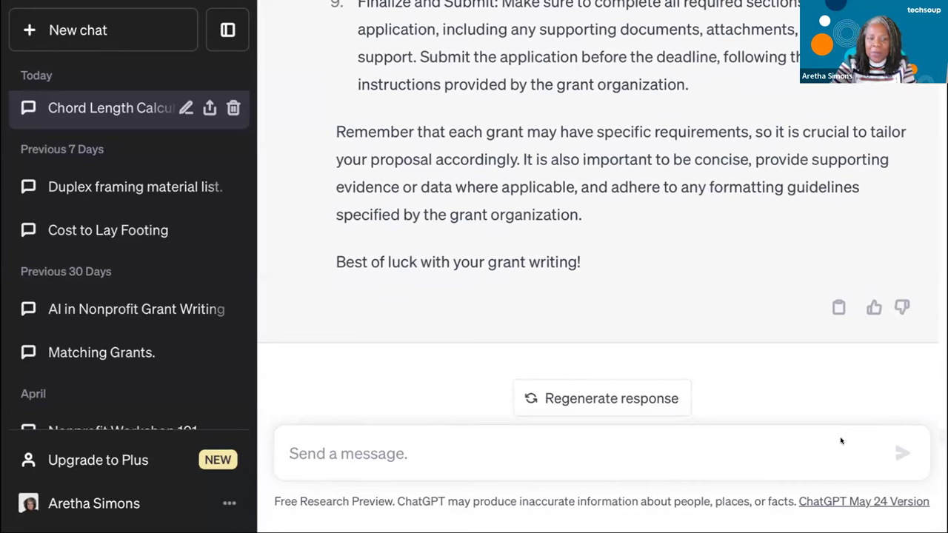
# Step: Begin a new prompt with "I am a homeless shelter in Arcadia, FL"
pyautogui.write('I am a')
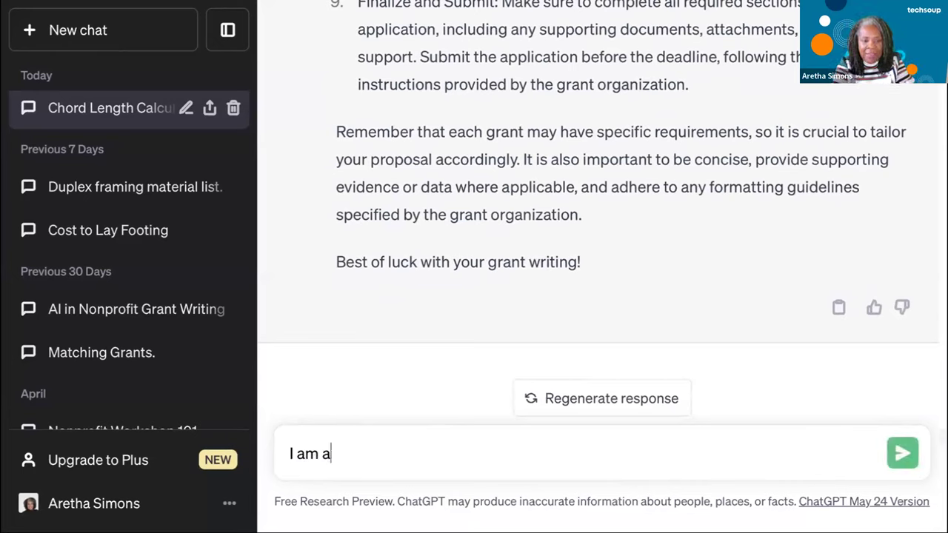
pyautogui.write(' homeless chelster')
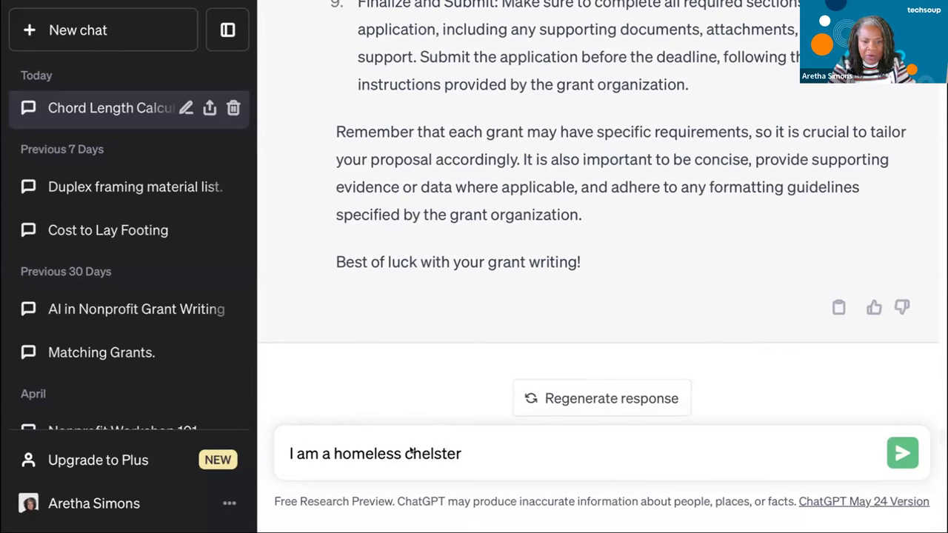
pyautogui.moveTo(402, 451); pyautogui.dragTo(483, 448)
pyautogui.write('she')
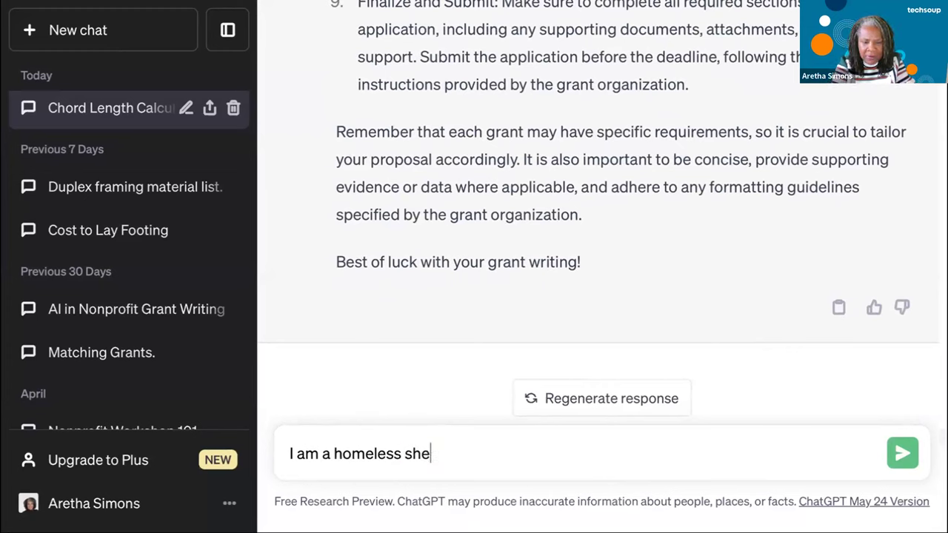
pyautogui.write('lter in ')
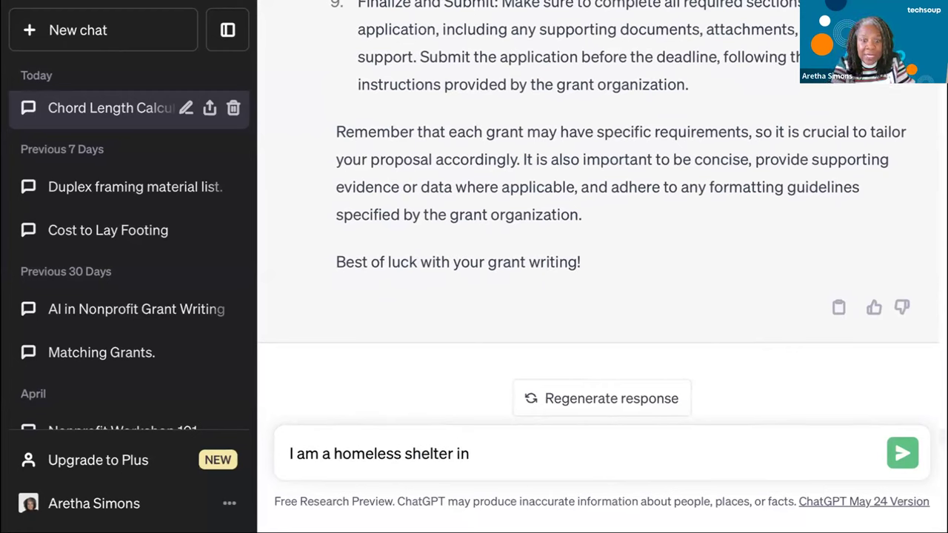
pyautogui.write('Arcaid')
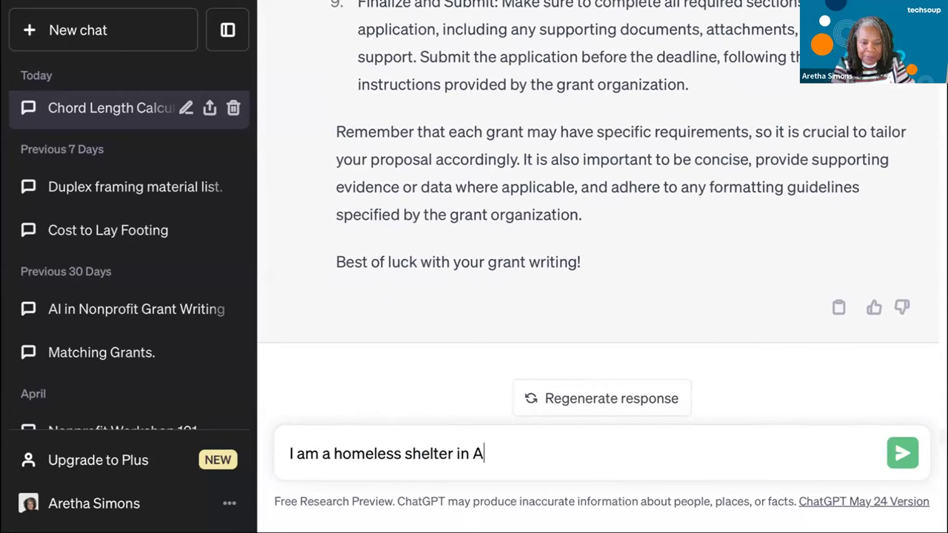
pyautogui.press('BackSpace')
pyautogui.press('BackSpace')
pyautogui.write('dia, FL ')
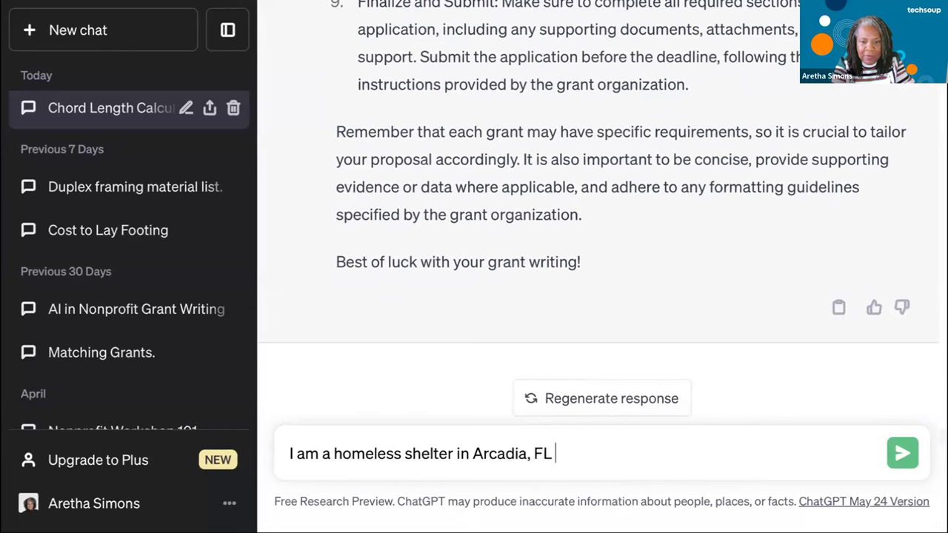
# Step: Continue the prompt with "can you help me write a grant asking for $100,000 for"
pyautogui.write('can you he')
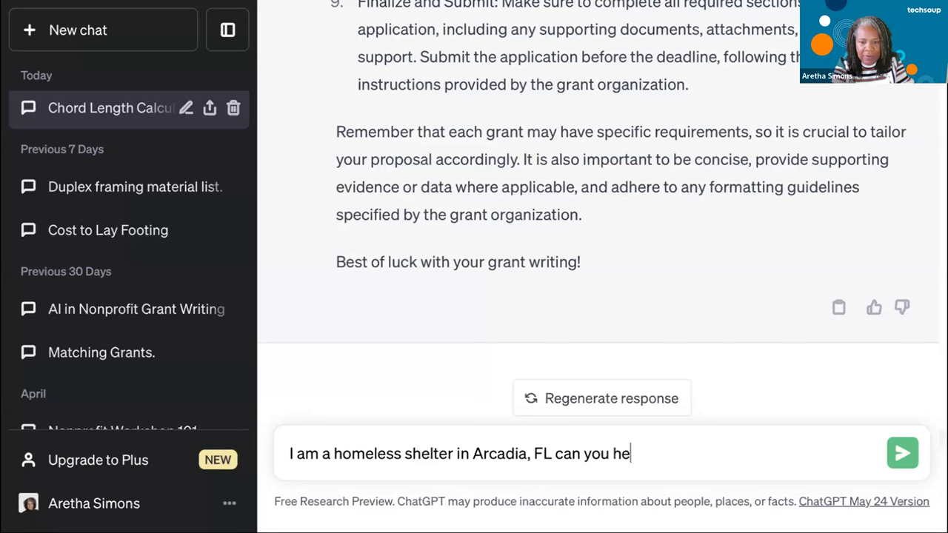
pyautogui.write('lp me w')
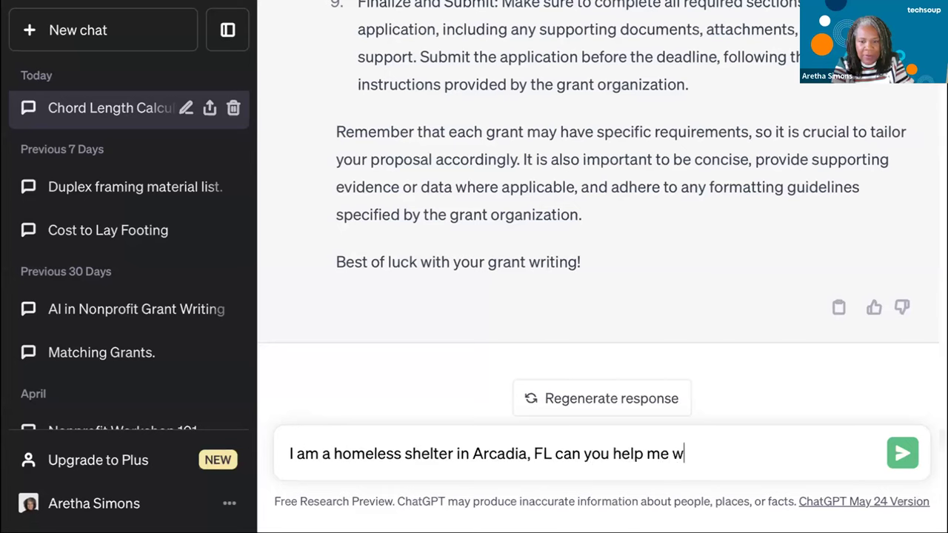
pyautogui.write('rite a grant as')
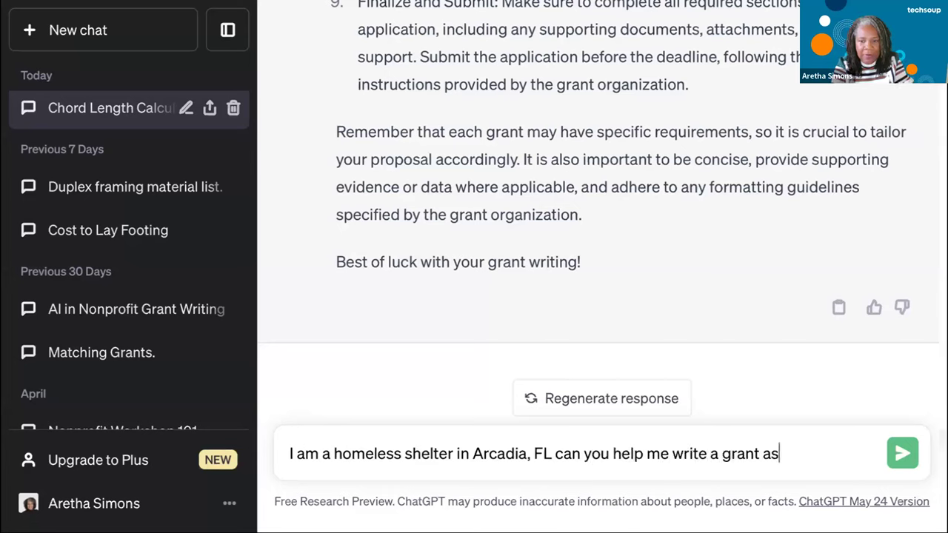
pyautogui.write('king for 10')
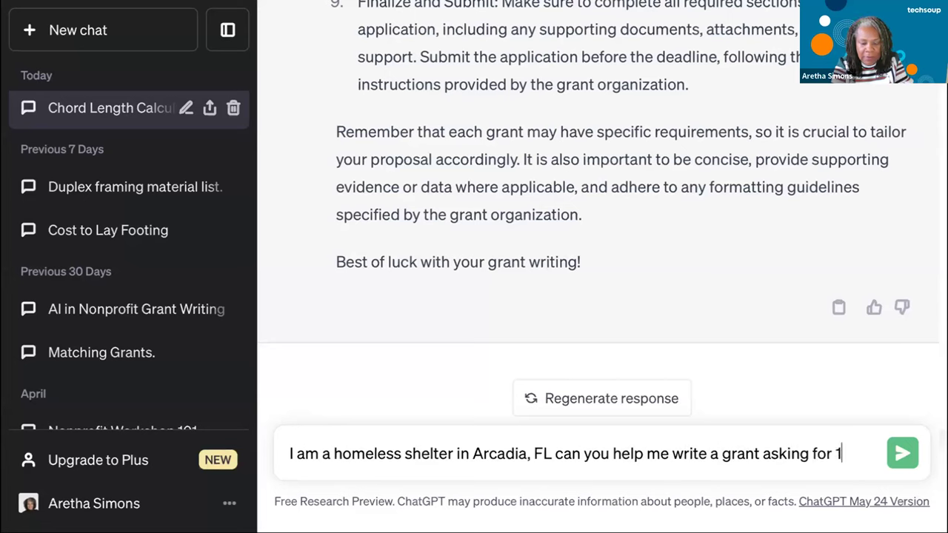
pyautogui.press('BackSpace')
pyautogui.press('BackSpace')
pyautogui.write('$100,000 for ')
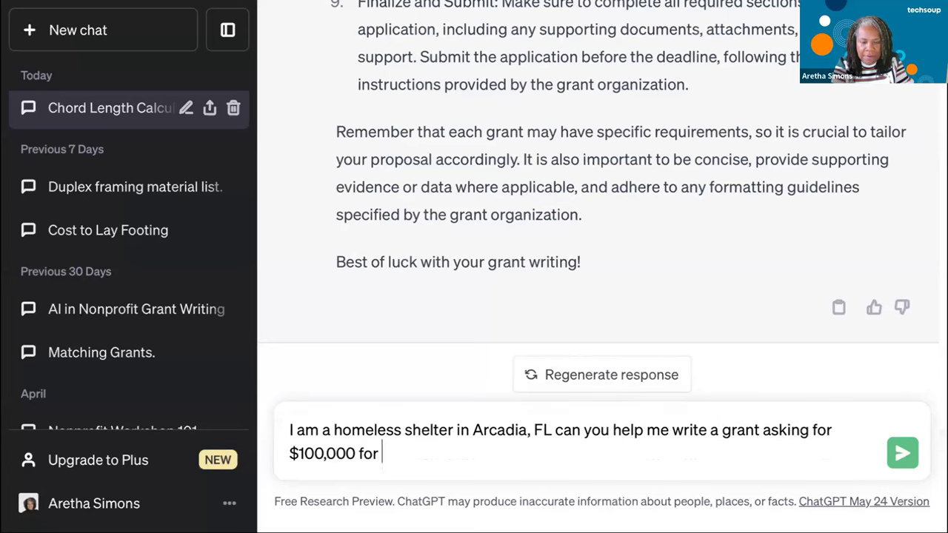
# Step: Finish the prompt with "rehabbing a home that was donated" and send it
pyautogui.write('byin')
pyautogui.press('BackSpace')
pyautogui.press('BackSpace')
pyautogui.press('BackSpace')
pyautogui.press('BackSpace')
pyautogui.write('rehabbing')
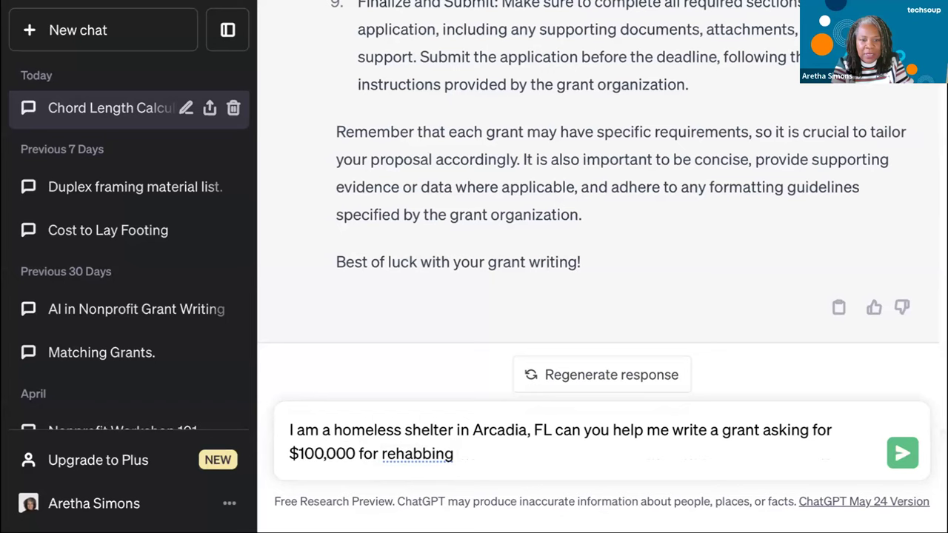
pyautogui.write('  a home')
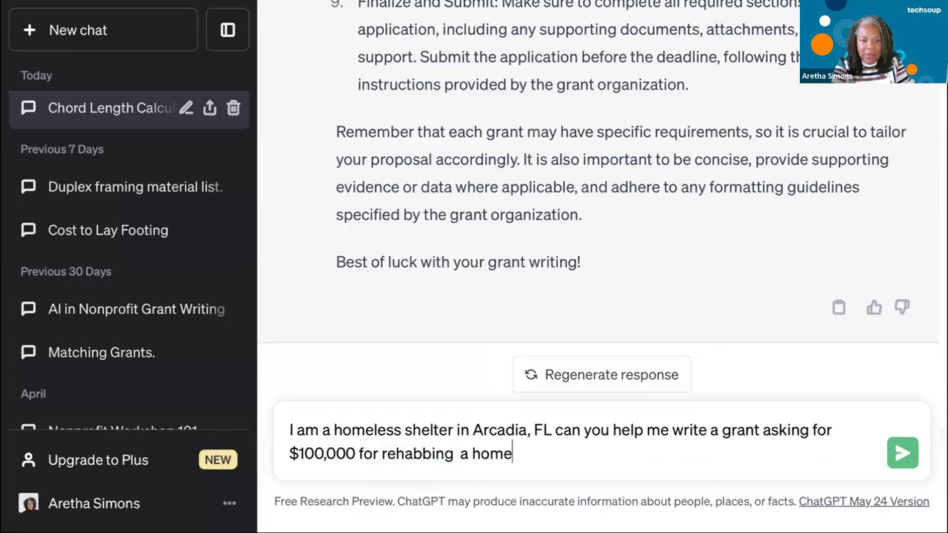
pyautogui.write(' that was d')
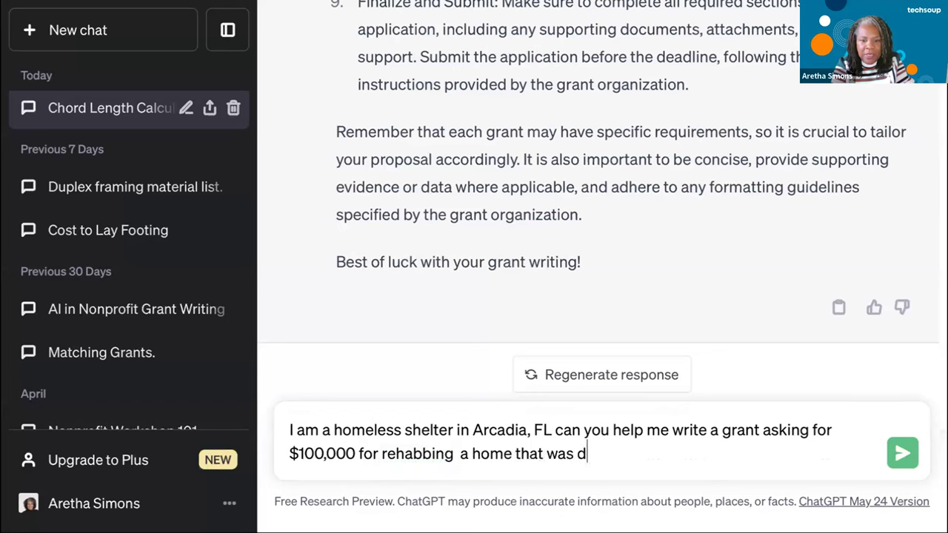
pyautogui.write('onated')
pyautogui.press('Return')
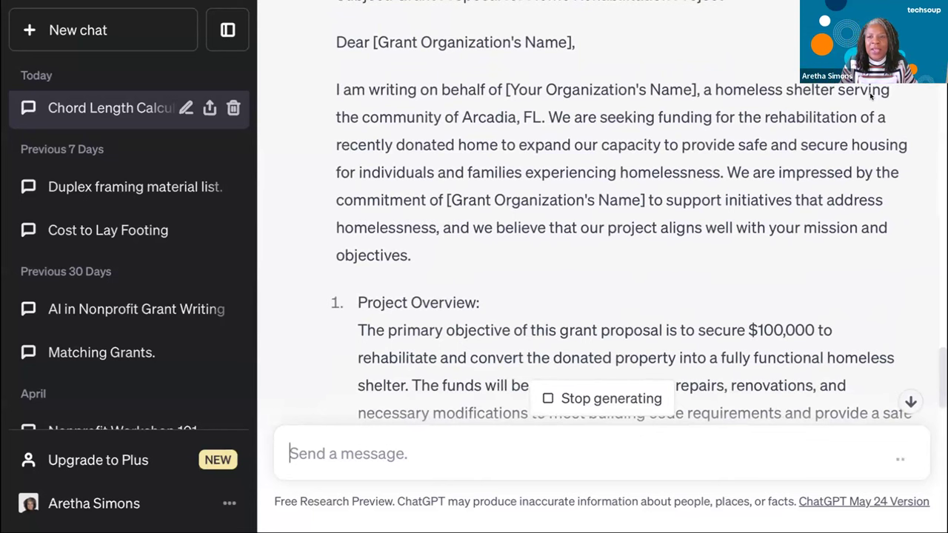
# Step: Read the opening letter, Project Overview and Project Impact sections of the generated grant proposal
pyautogui.scroll(1, 871, 94)
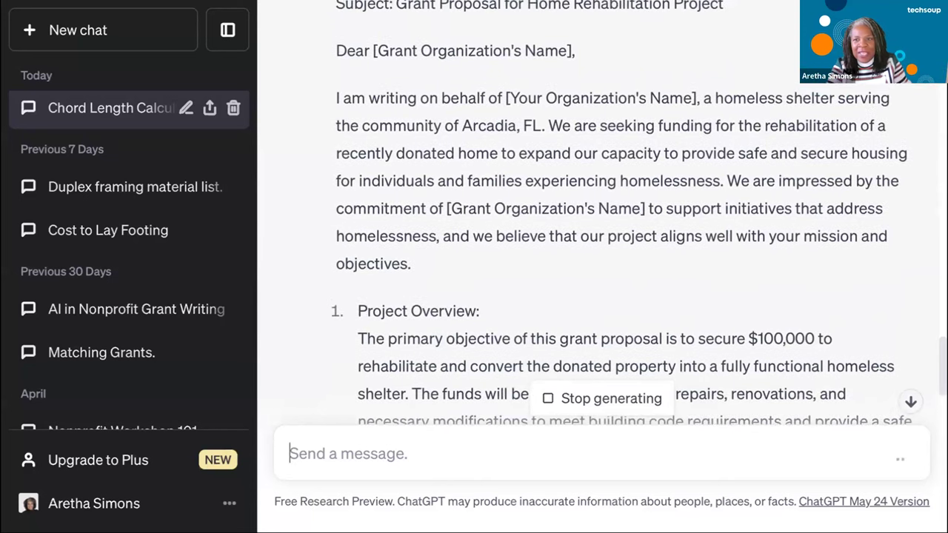
pyautogui.scroll(-1, 900, 304)
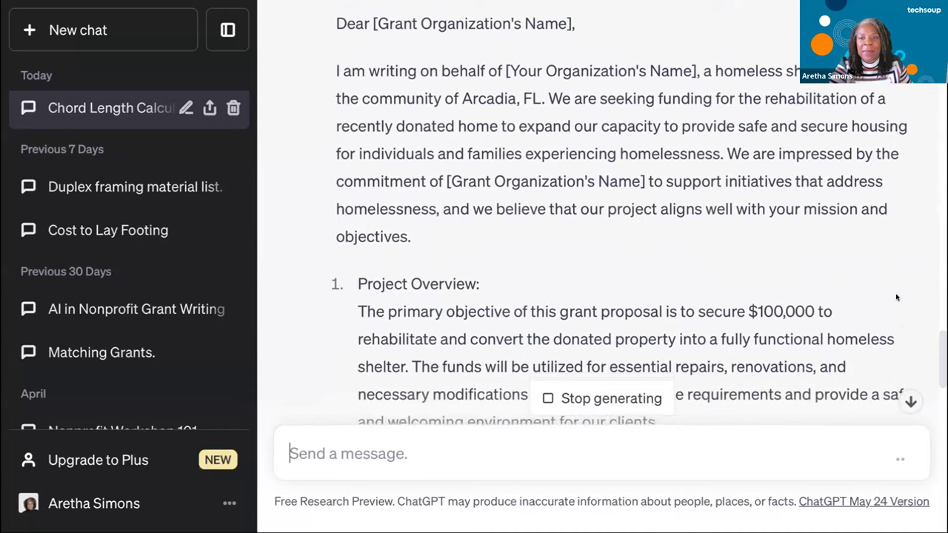
pyautogui.scroll(-1, 897, 297)
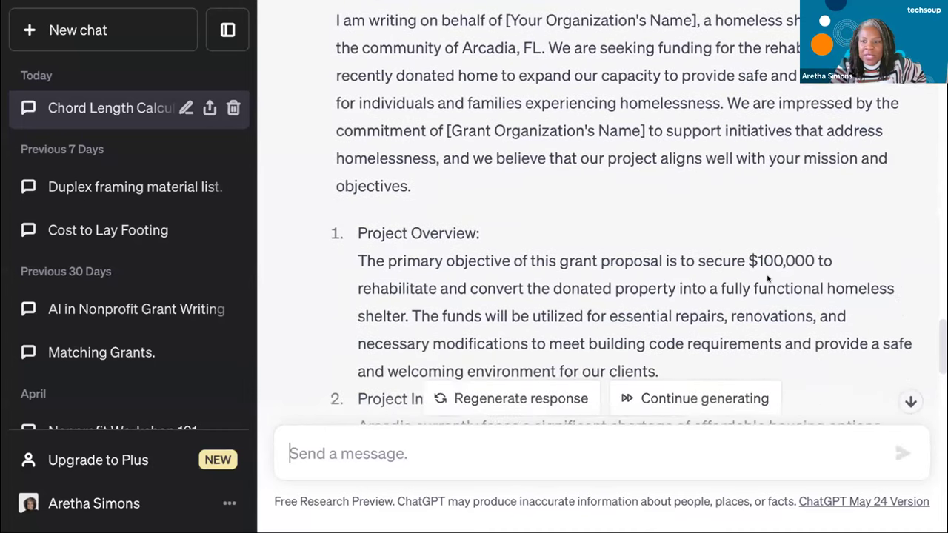
pyautogui.scroll(-1, 768, 277)
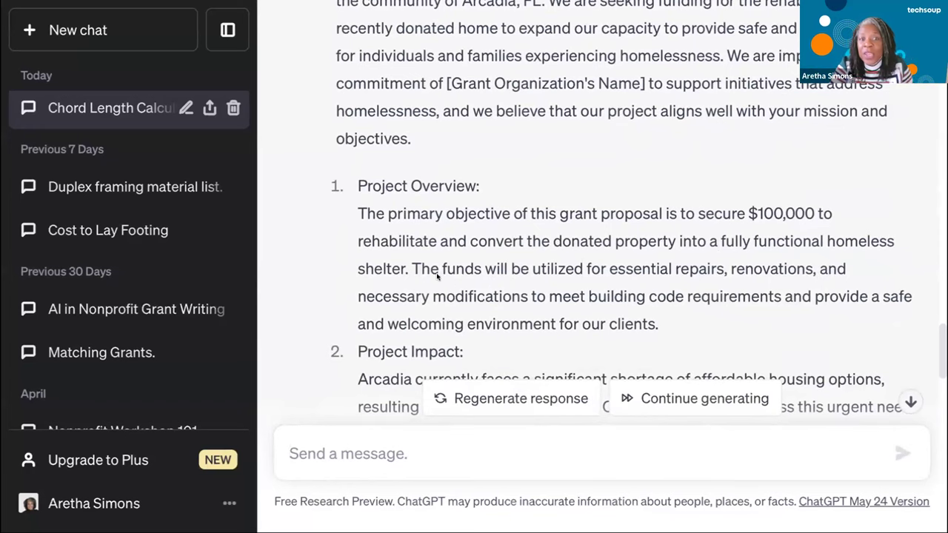
pyautogui.scroll(-3, 440, 277)
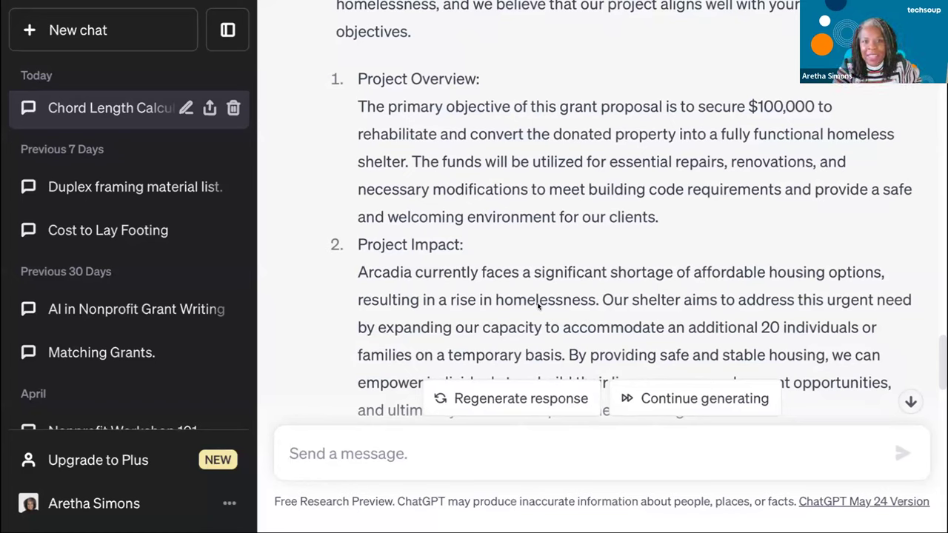
pyautogui.scroll(-2, 539, 305)
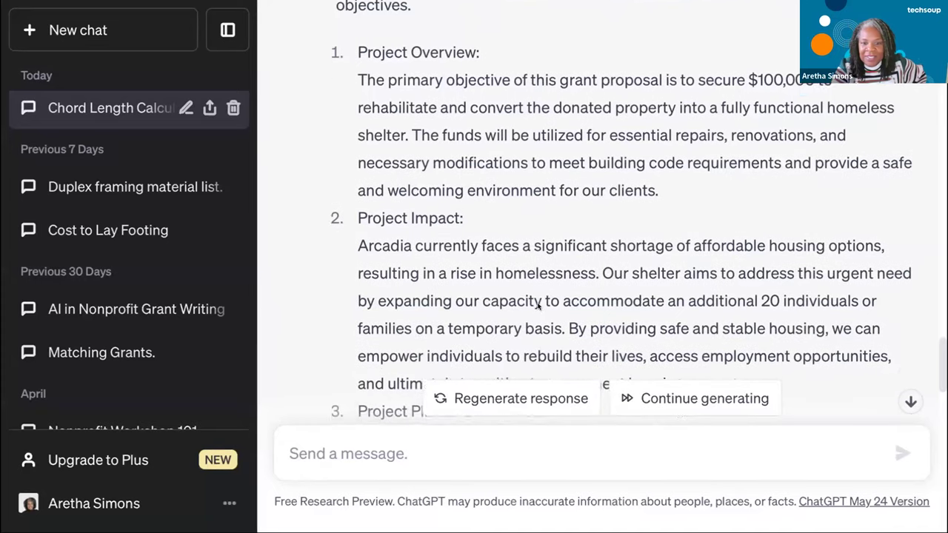
pyautogui.scroll(-2, 539, 306)
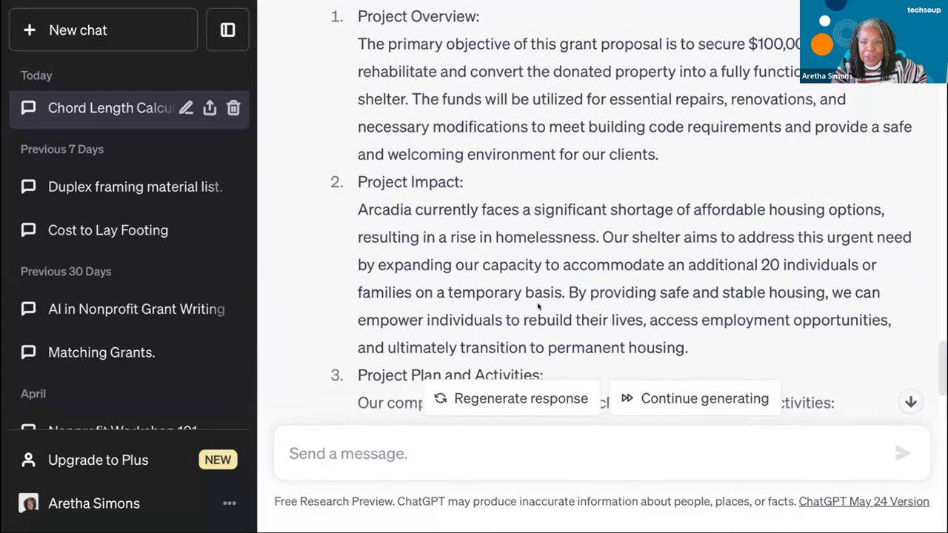
pyautogui.scroll(-1, 539, 305)
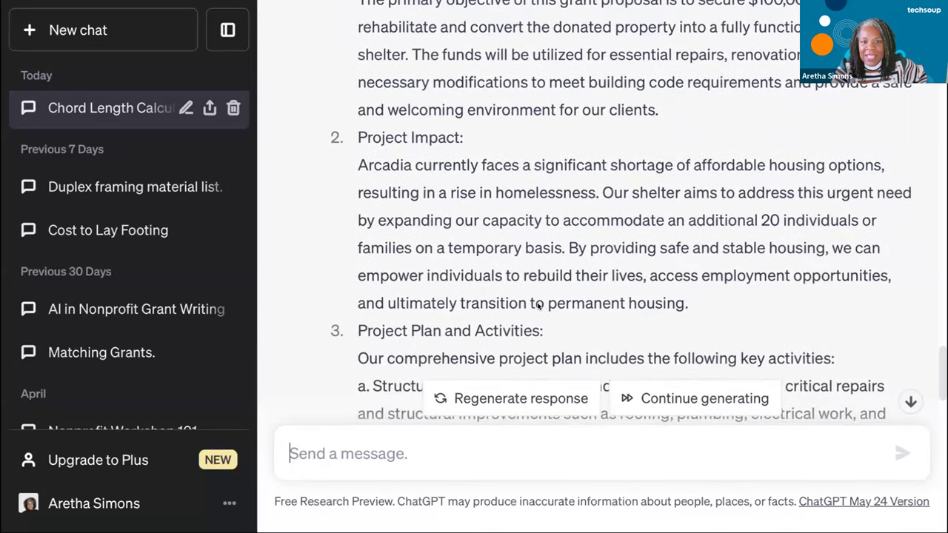
pyautogui.scroll(-2, 539, 306)
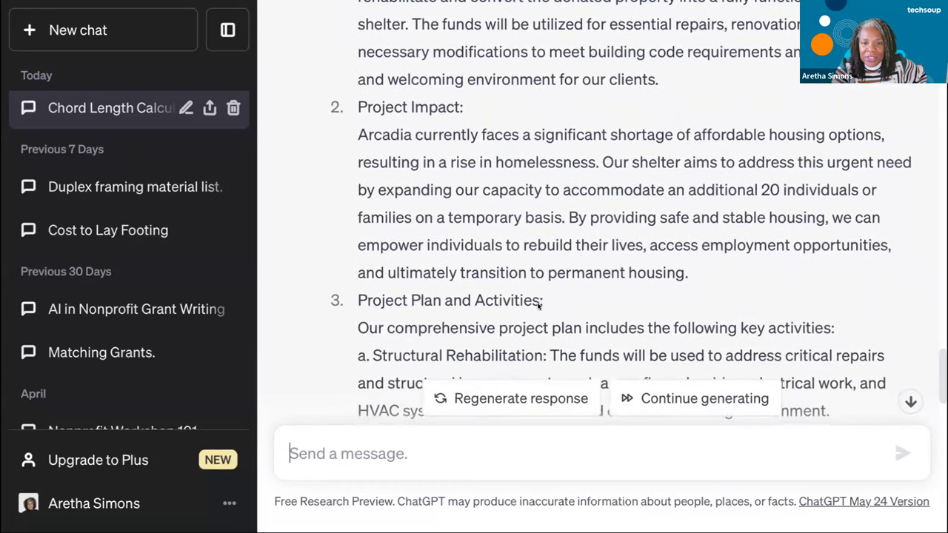
# Step: Review the proposal's Project Plan and Activities, Budget, and Project Evaluation and Sustainability sections through to the end of the reply
pyautogui.scroll(-2, 538, 306)
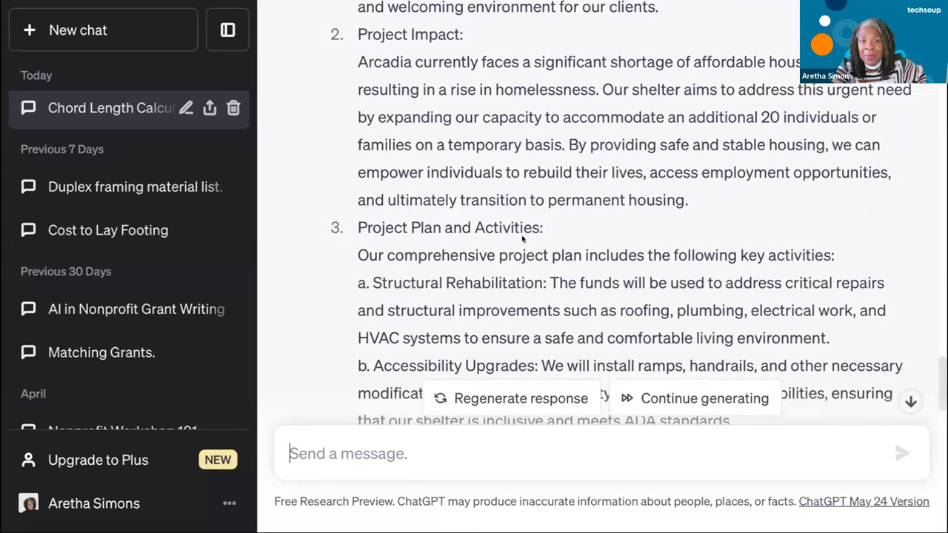
pyautogui.scroll(-2, 554, 286)
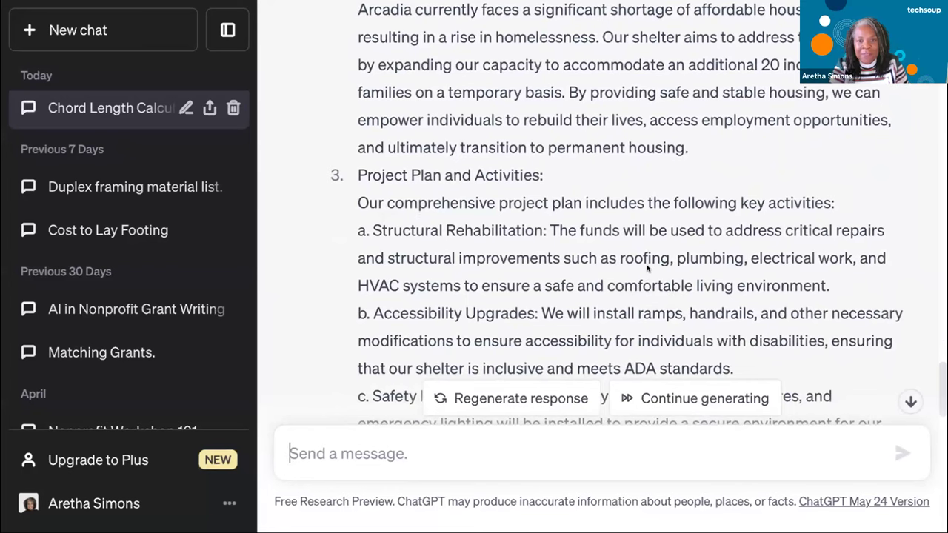
pyautogui.scroll(-1, 648, 269)
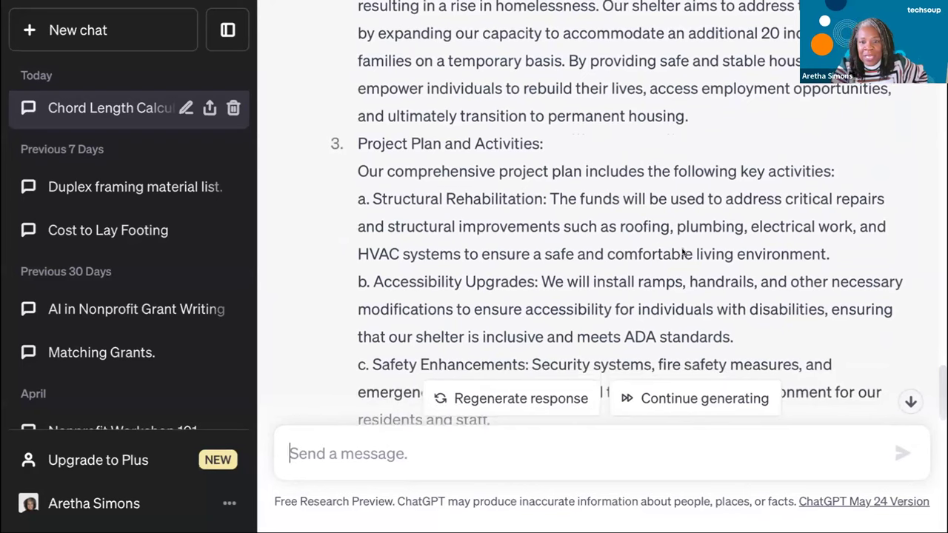
pyautogui.scroll(-1, 671, 247)
pyautogui.scroll(-3, 671, 247)
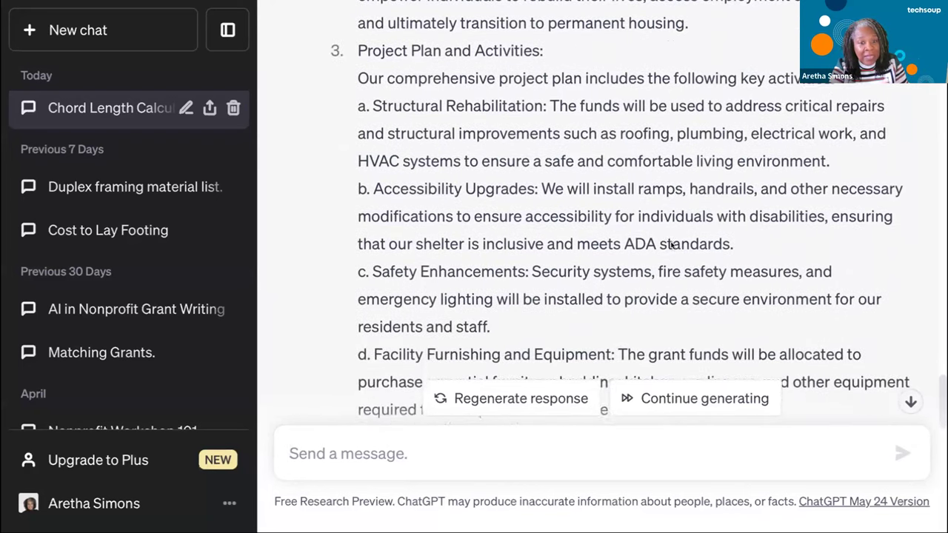
pyautogui.scroll(-6, 671, 246)
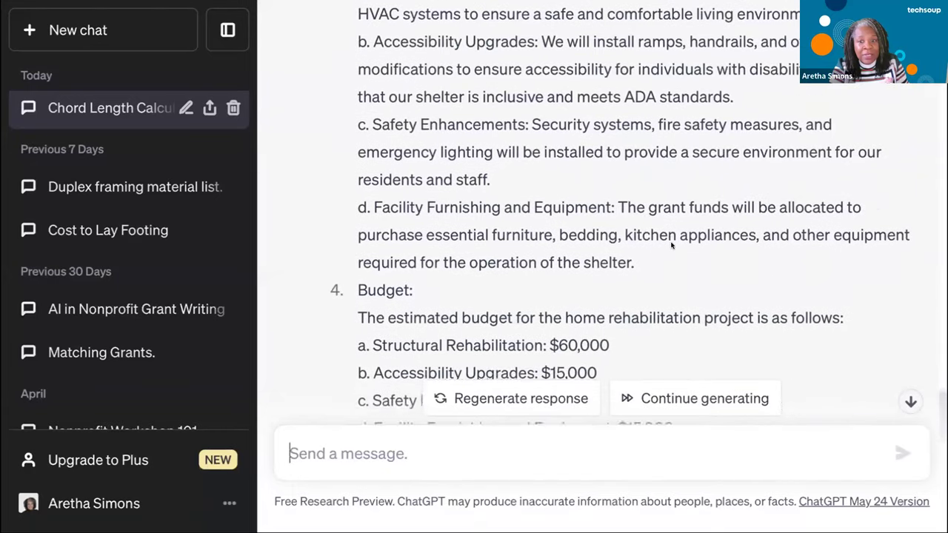
pyautogui.scroll(-2, 671, 247)
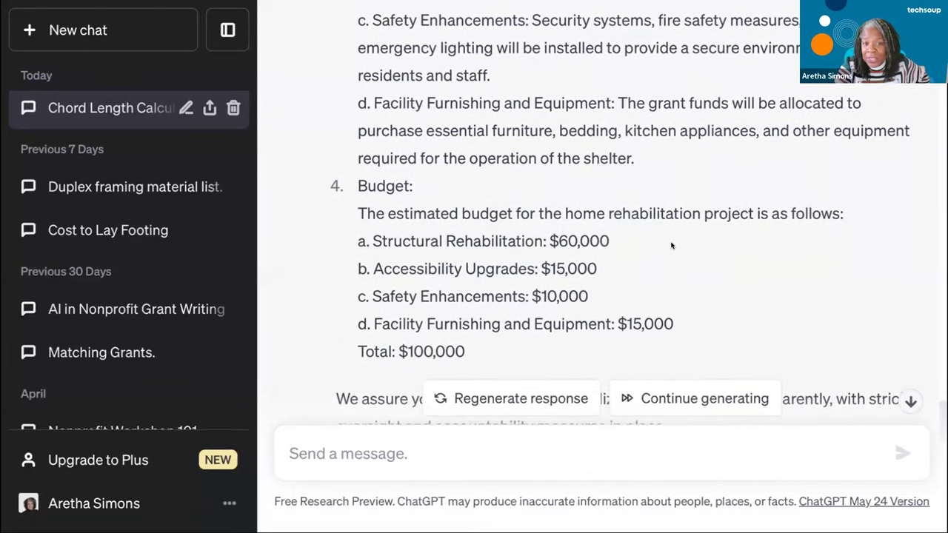
pyautogui.scroll(-1, 671, 246)
pyautogui.scroll(-1, 671, 246)
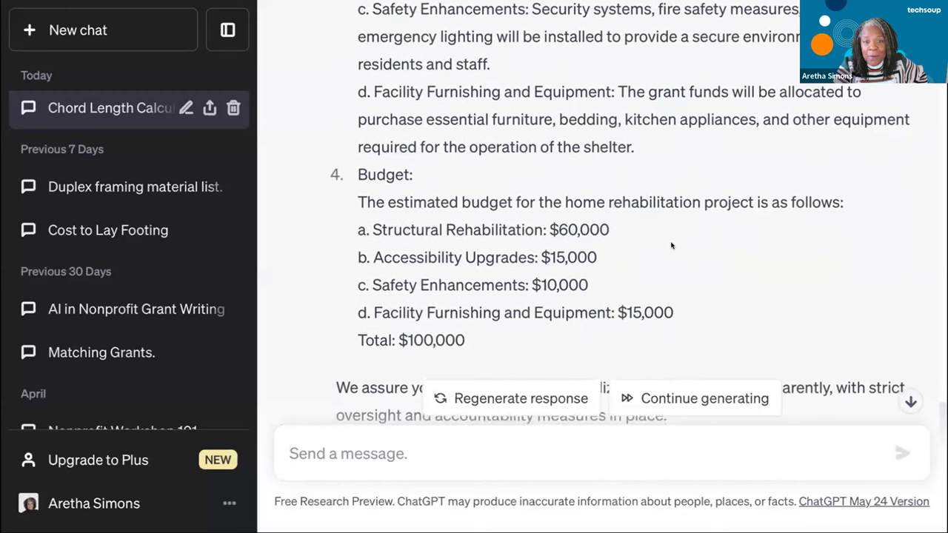
pyautogui.scroll(-1, 671, 246)
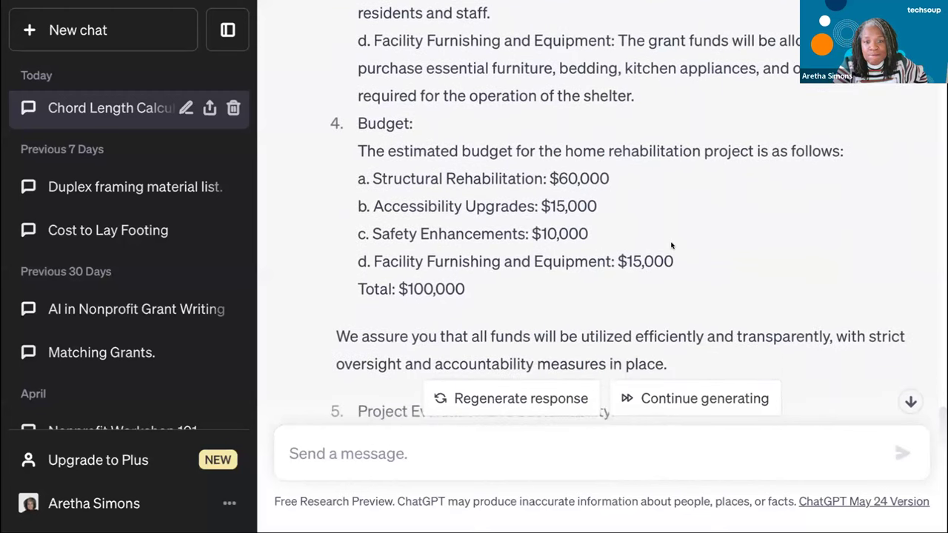
pyautogui.scroll(-2, 671, 247)
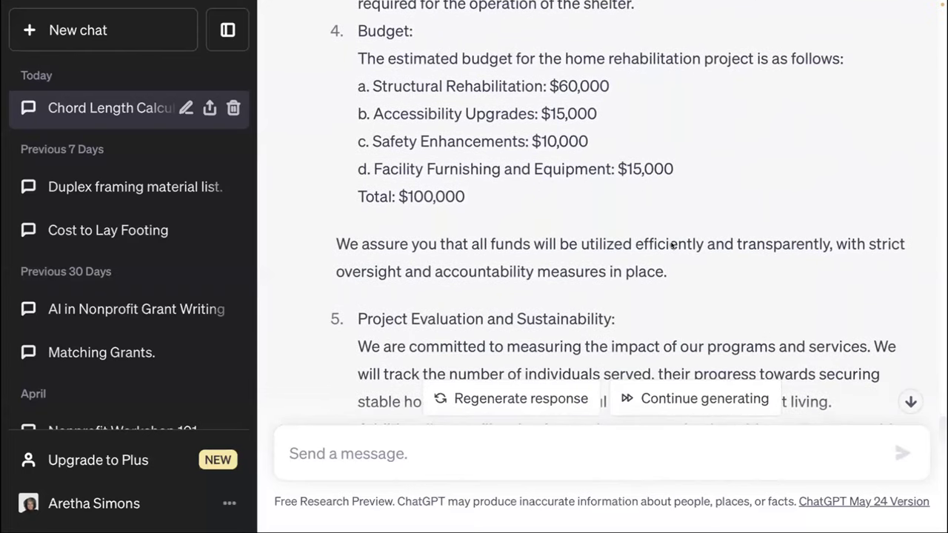
pyautogui.scroll(-1, 672, 247)
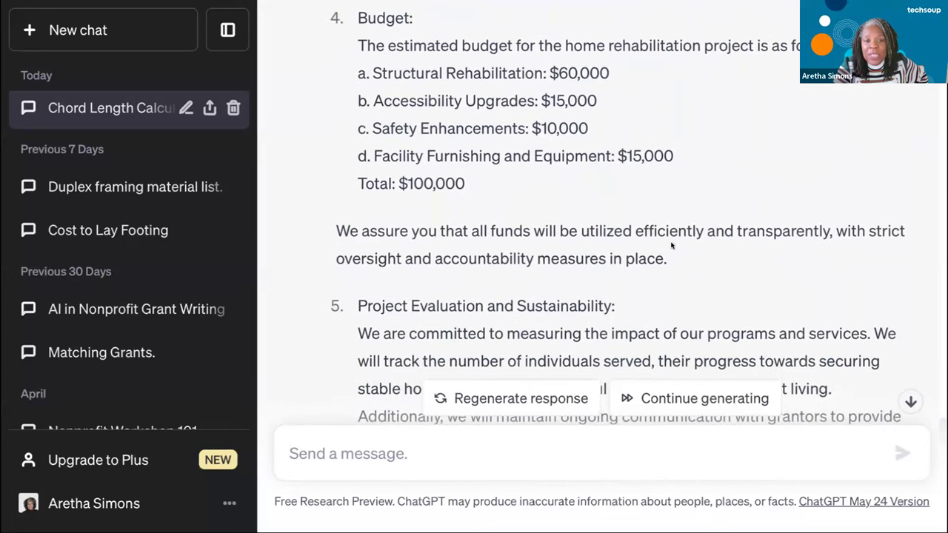
pyautogui.scroll(-3, 672, 247)
pyautogui.scroll(-5, 672, 247)
# Step: Return to the submitted homeless shelter prompt above the generated proposal to reread the request
pyautogui.scroll(15, 672, 247)
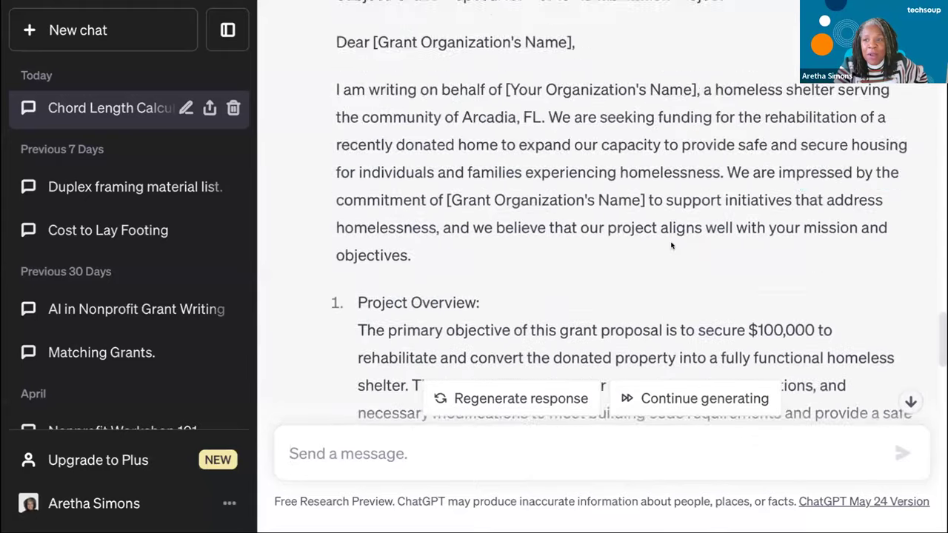
pyautogui.scroll(10, 671, 246)
pyautogui.scroll(-1, 672, 247)
pyautogui.scroll(-2, 672, 247)
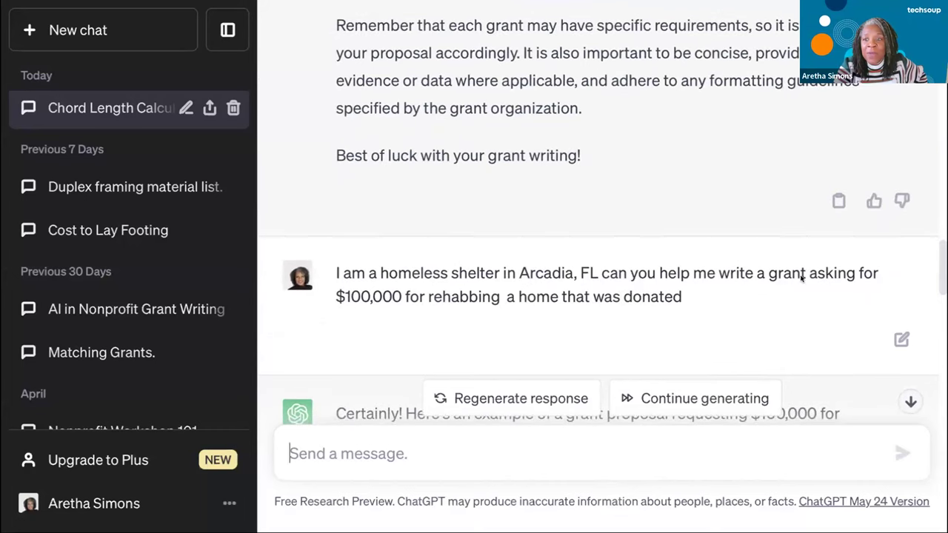